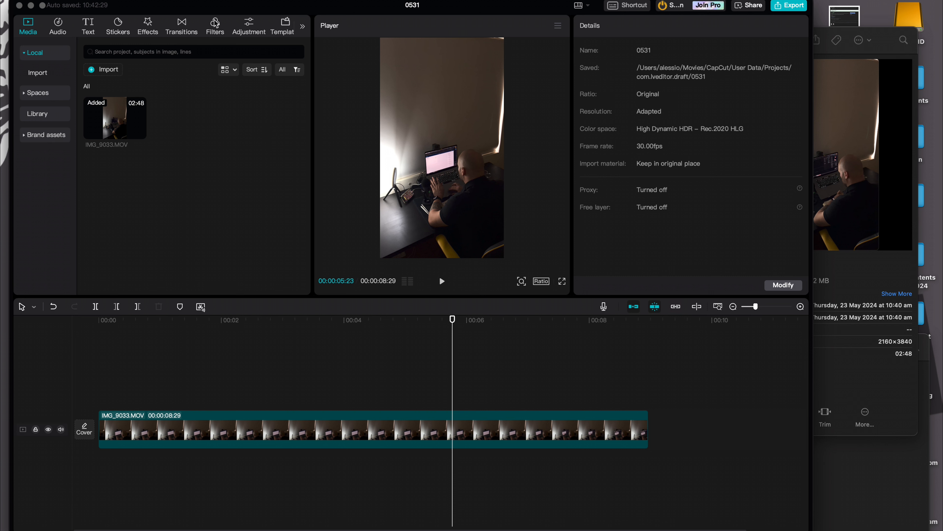
Add the High Saturation filter to the timeline above the video clip, starting at about 1:10, and preview the clip under it.
left_click(224, 36)
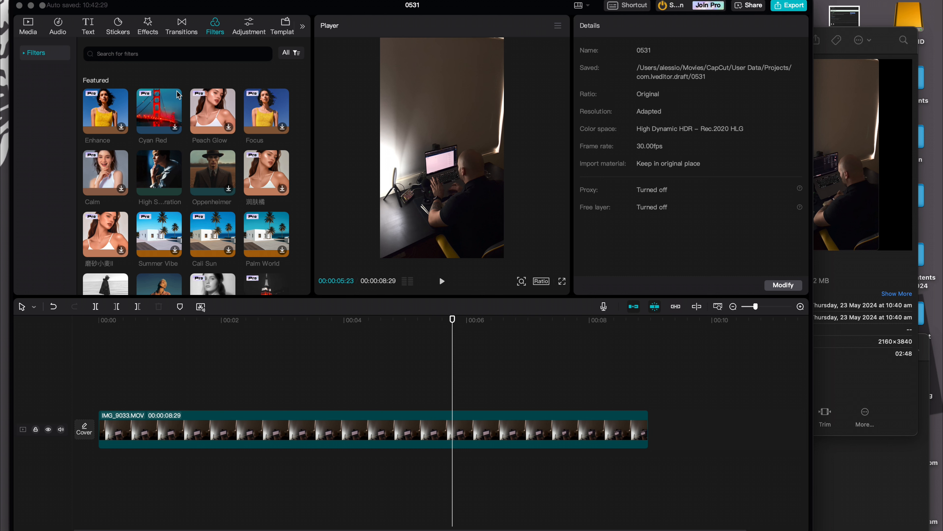
mouse_move(174, 168)
left_click_drag(159, 171, 218, 391)
left_click(184, 367)
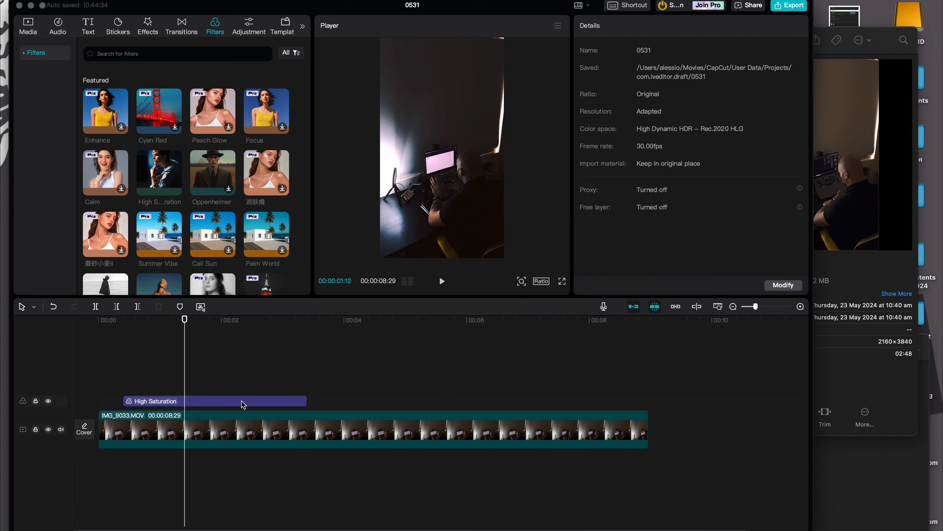
left_click_drag(243, 403, 313, 392)
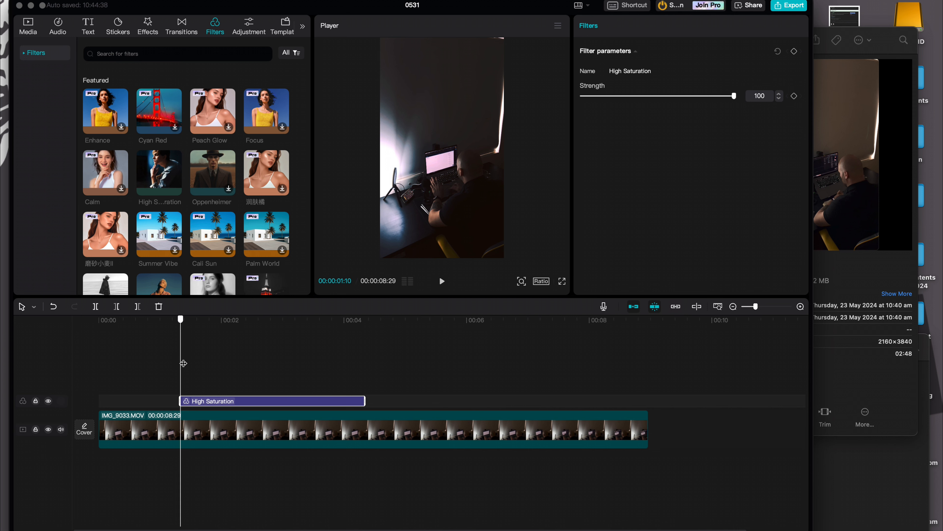
left_click_drag(182, 360, 238, 357)
Add the BW 3 filter above the second half of the video clip and preview the frame at about 00:00:06:28.
scroll(166, 234, "down", 5)
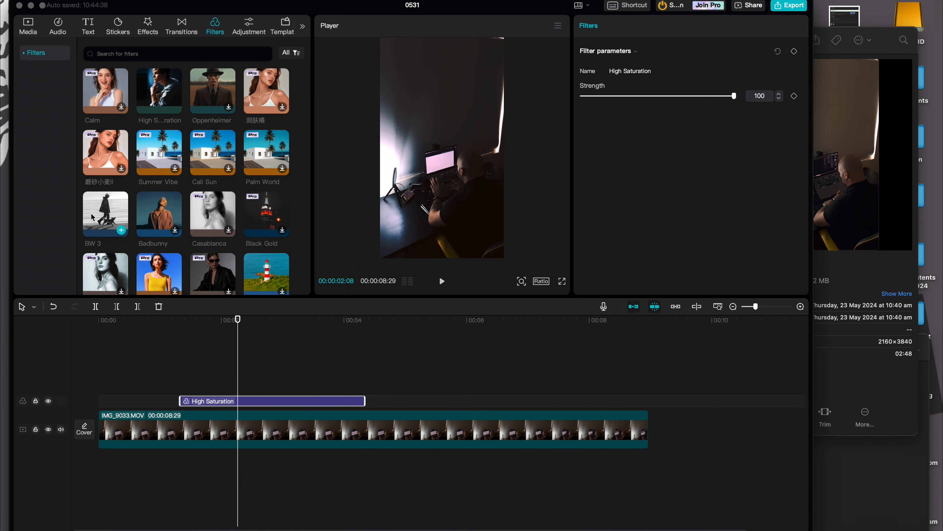
left_click_drag(111, 204, 494, 404)
left_click(524, 369)
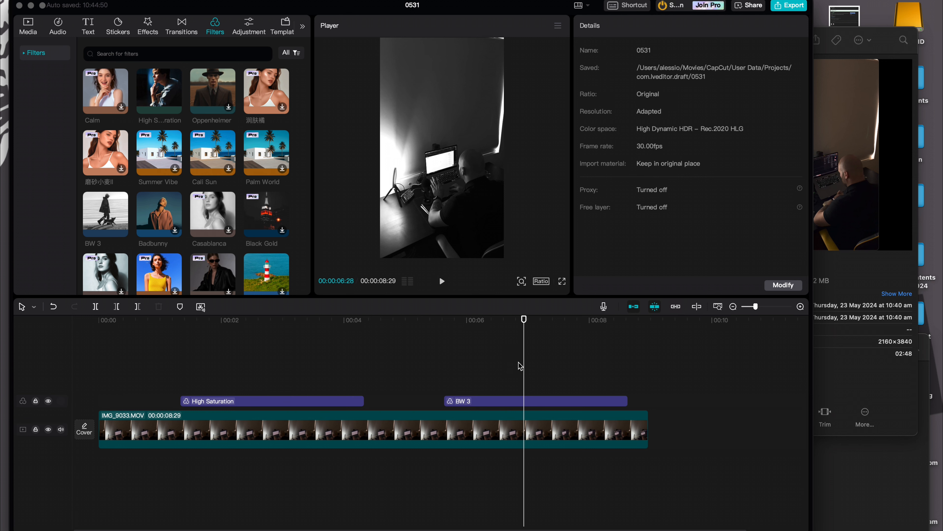
Trim the BW 3 filter from both ends to about half a second and move it to around the 5-second mark.
left_click_drag(444, 400, 520, 398)
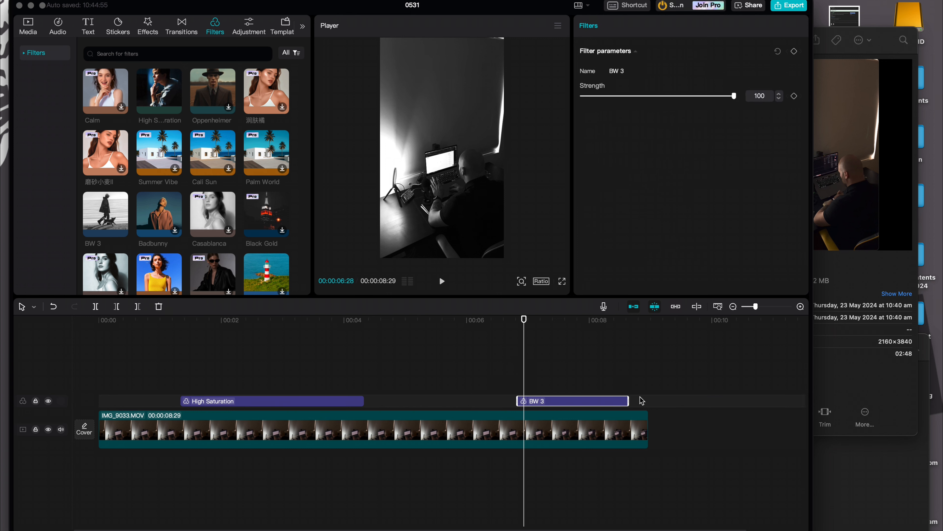
left_click_drag(628, 401, 547, 402)
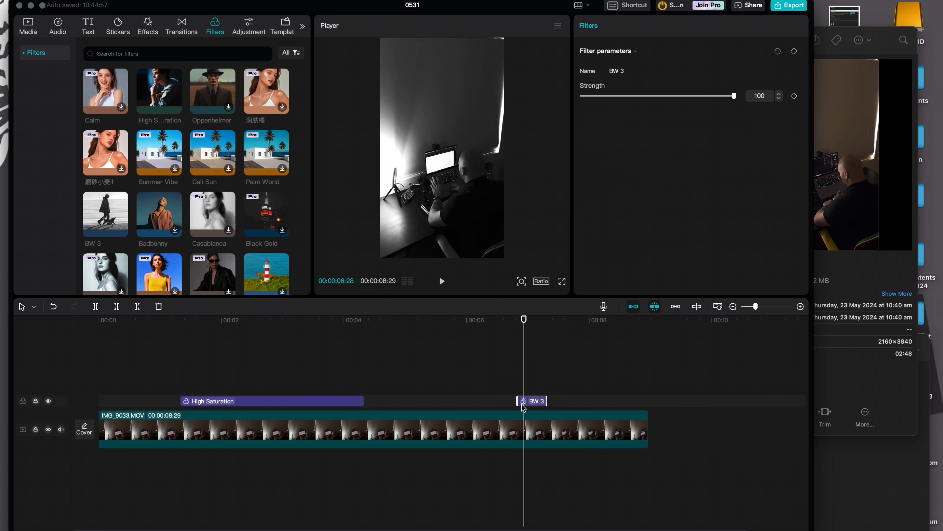
left_click(564, 376)
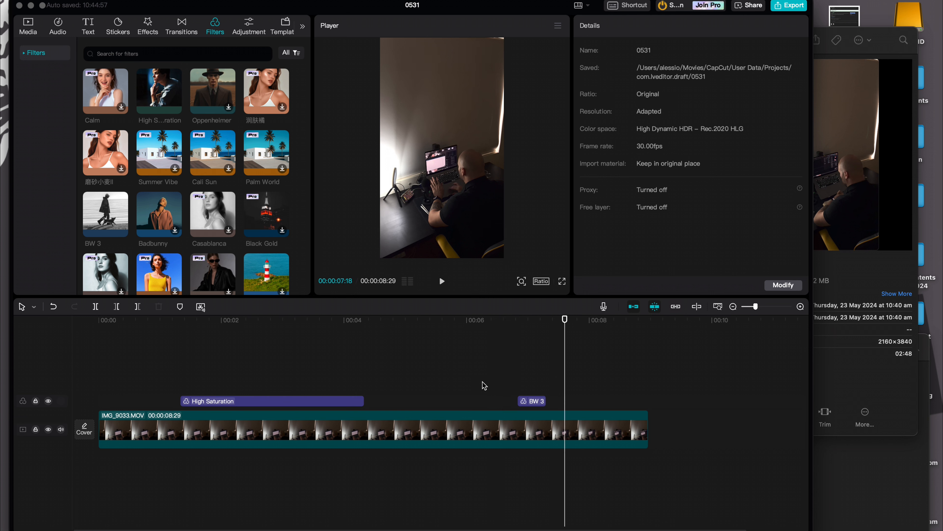
left_click_drag(535, 401, 430, 398)
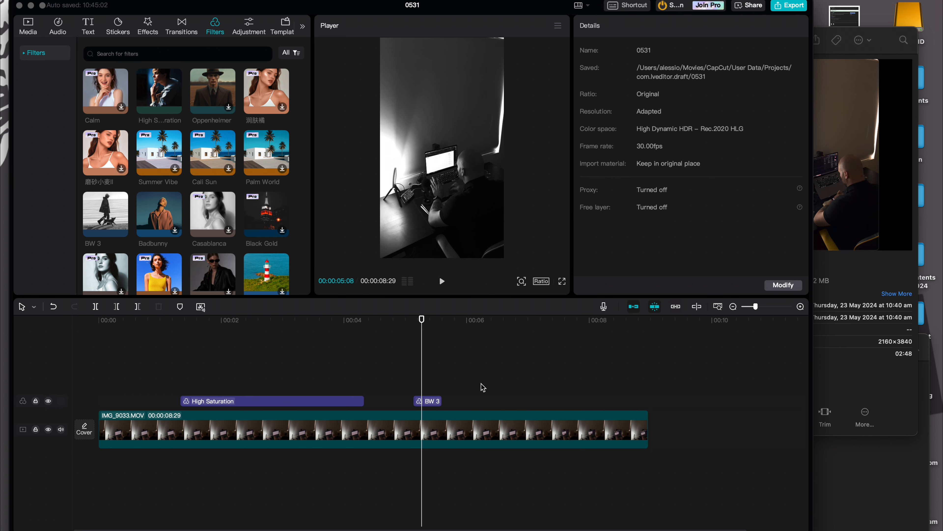
Delete both the High Saturation and BW 3 filter segments from the timeline.
left_click_drag(482, 385, 279, 406)
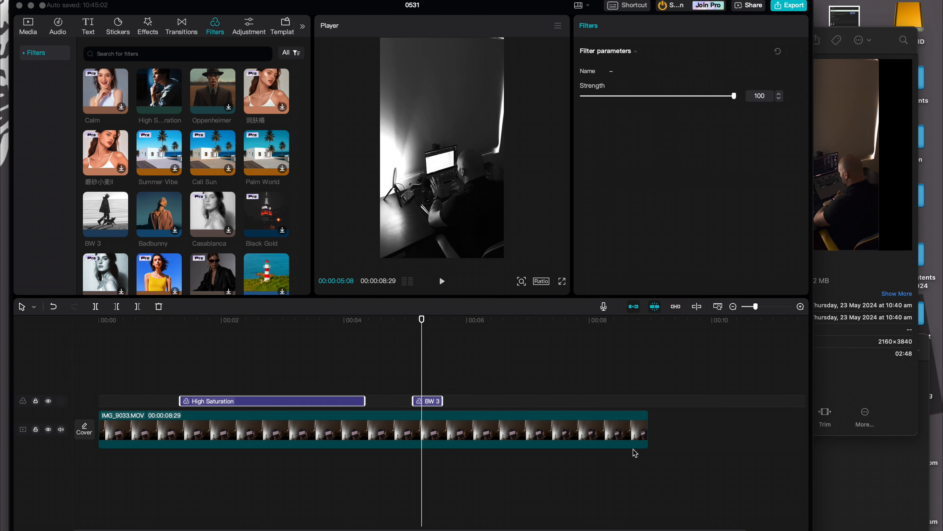
key("Delete")
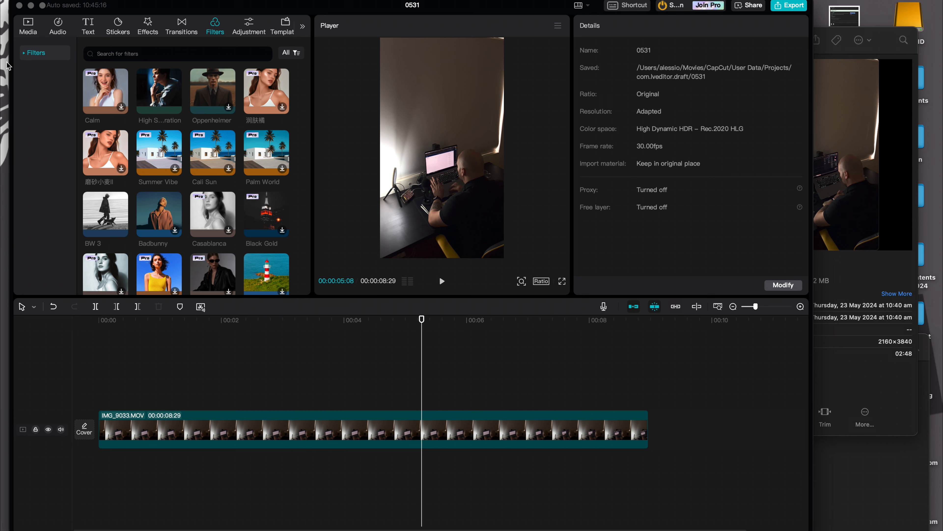
Apply the High Saturation filter directly to the whole IMG_9033.MOV clip.
left_click_drag(150, 91, 302, 430)
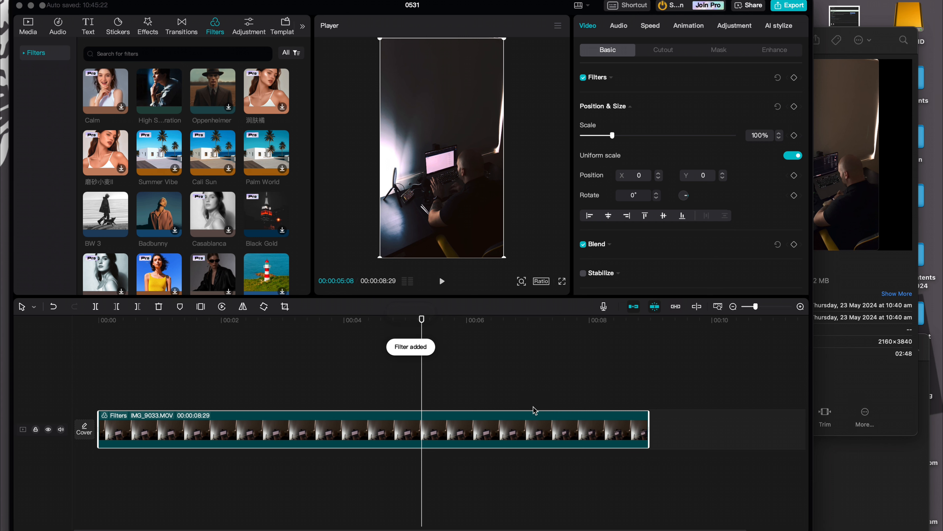
scroll(230, 261, "up", 2)
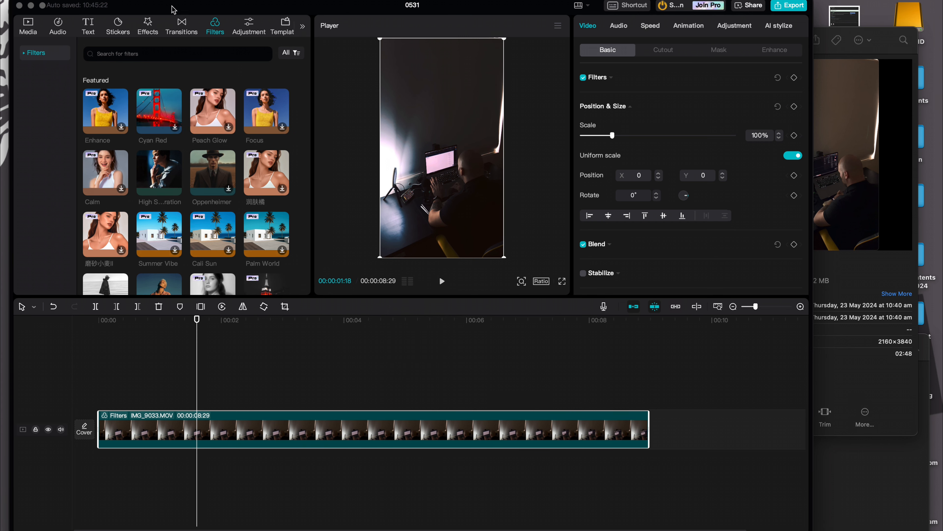
Add the Vignette effect from the favourite video effects at the timeline's start and extend it over the full clip length.
left_click(153, 26)
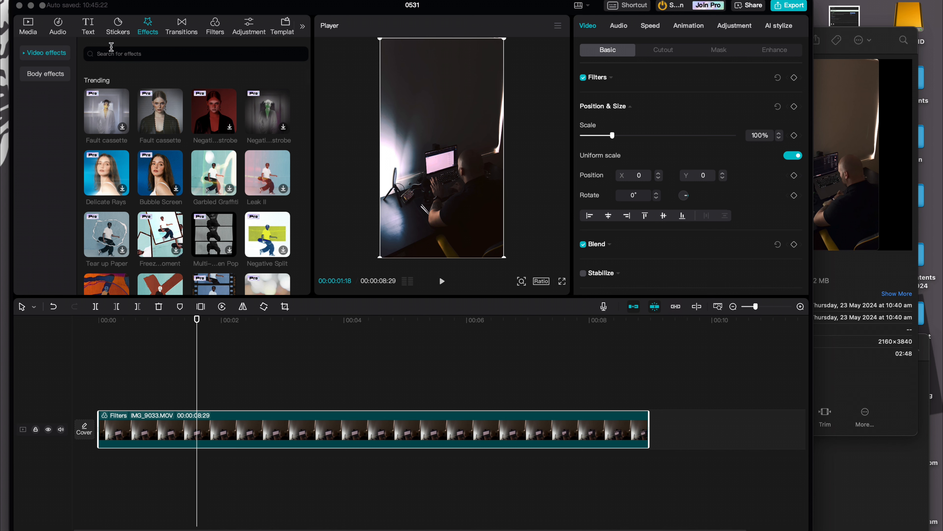
left_click(23, 55)
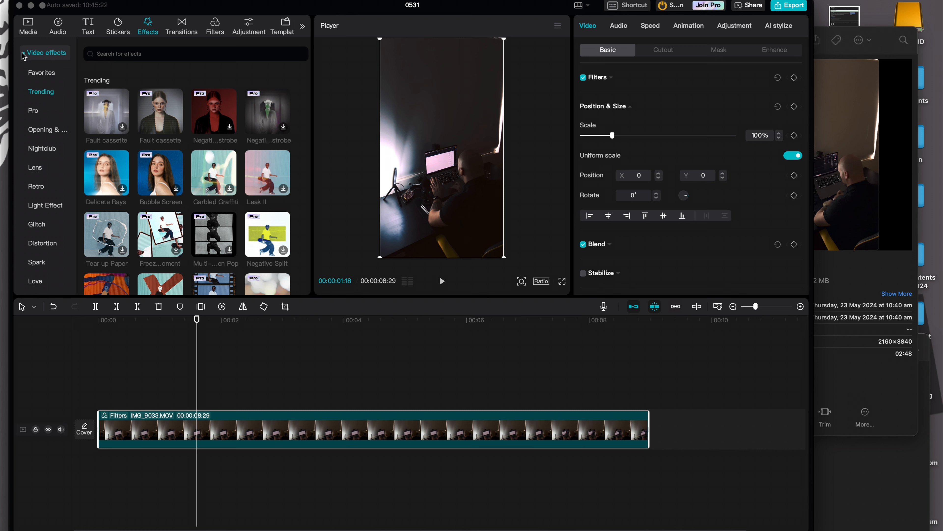
left_click(41, 75)
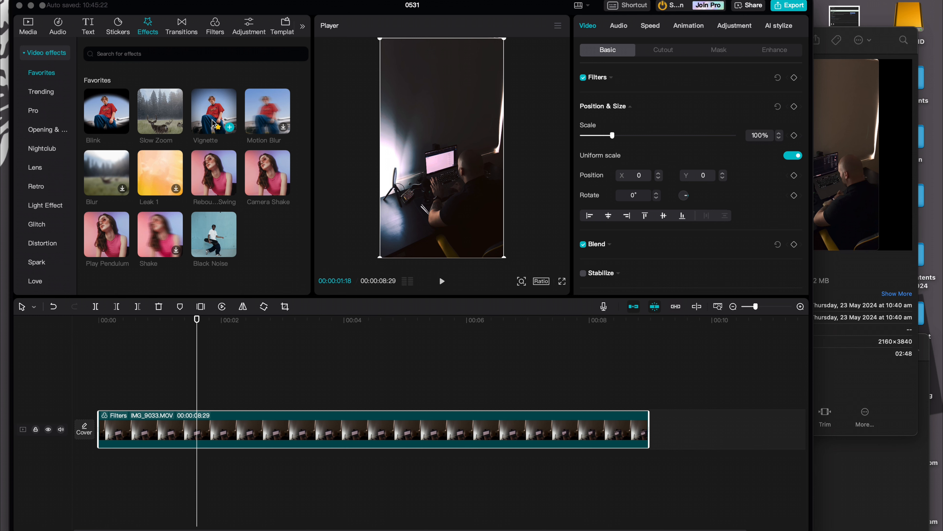
left_click_drag(213, 121, 99, 399)
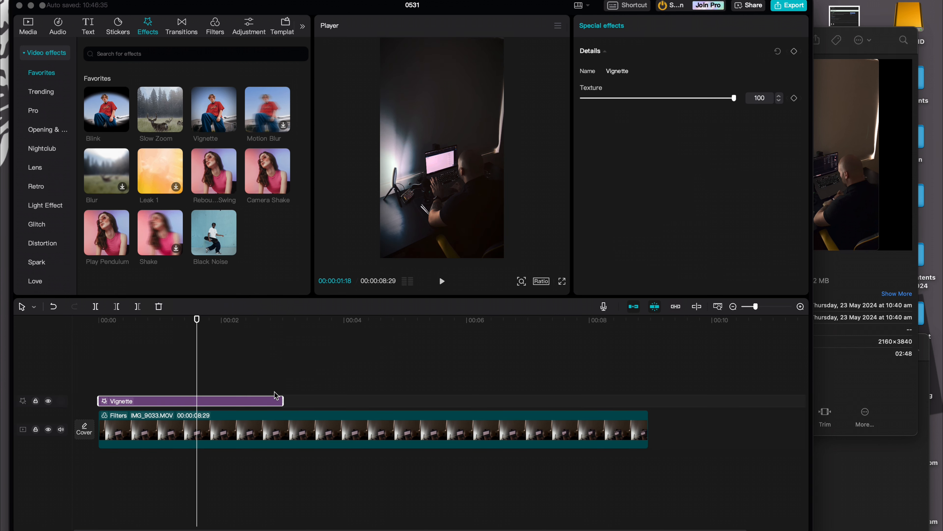
left_click_drag(282, 400, 646, 386)
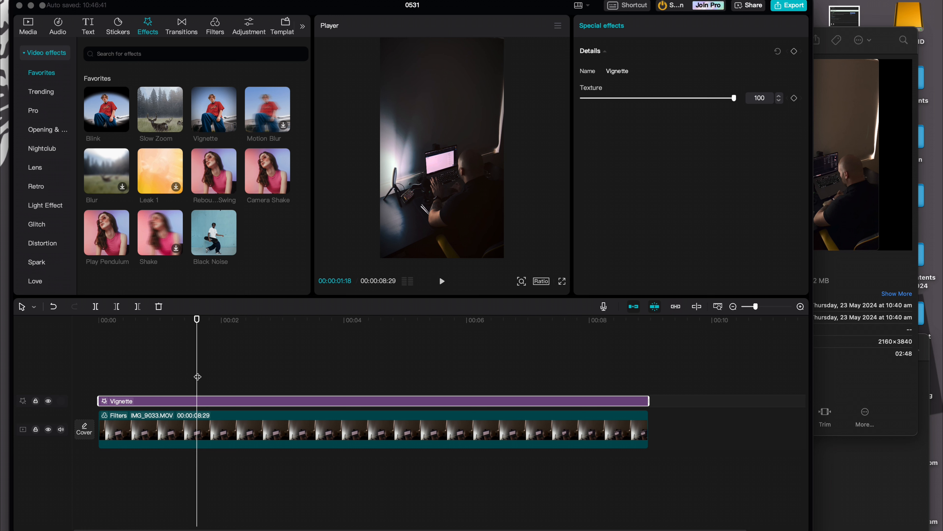
left_click_drag(196, 374, 156, 375)
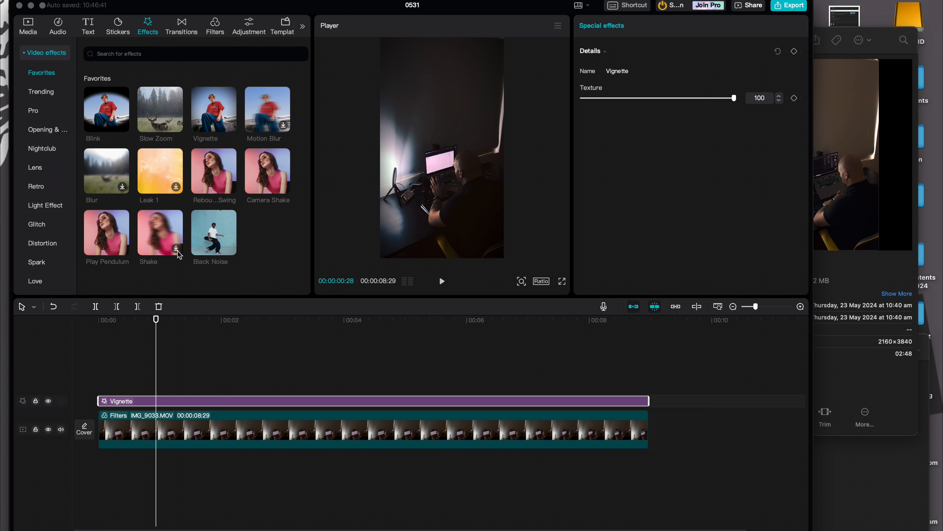
Add a default text at the start of the timeline and place it centred above the laptop in the frame.
left_click(89, 30)
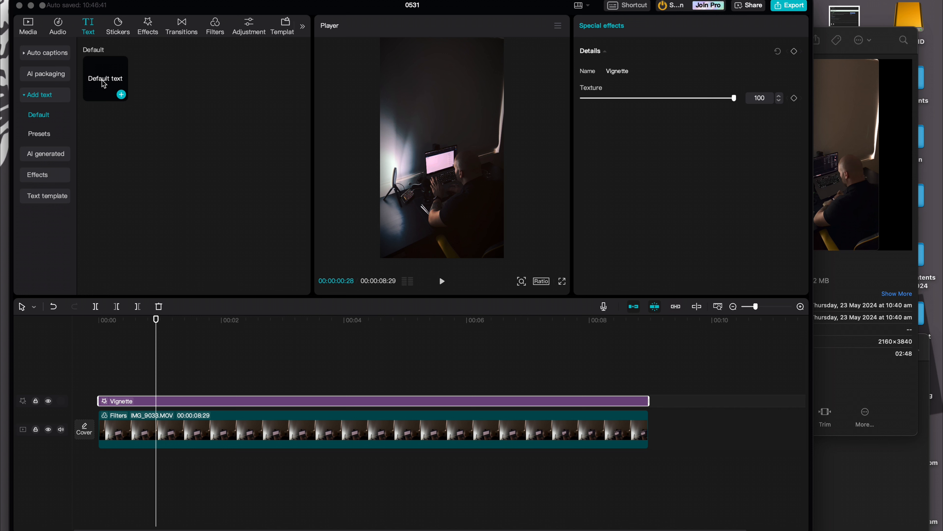
left_click_drag(102, 75, 94, 382)
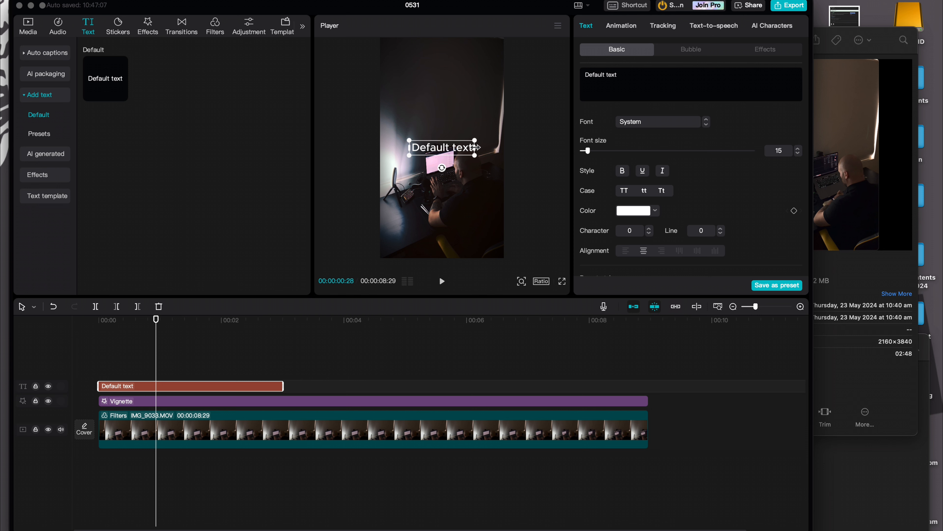
left_click_drag(475, 147, 490, 147)
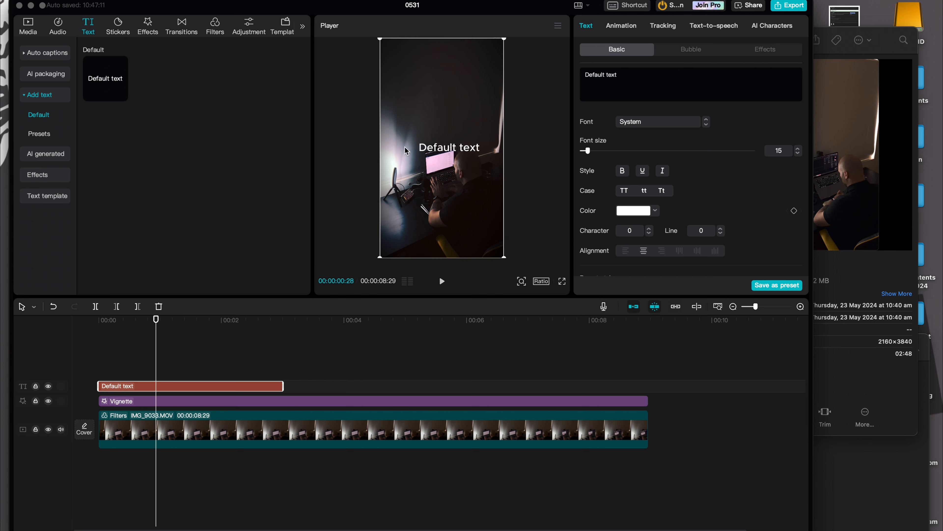
key("super+z")
left_click_drag(441, 151, 444, 114)
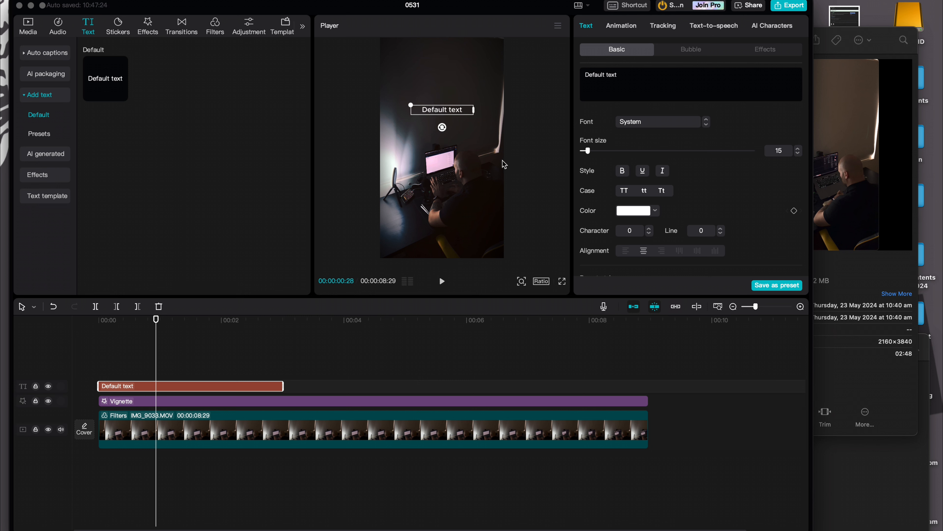
Set the text's font to Italic and extend the text segment to the end of the video clip.
left_click(668, 124)
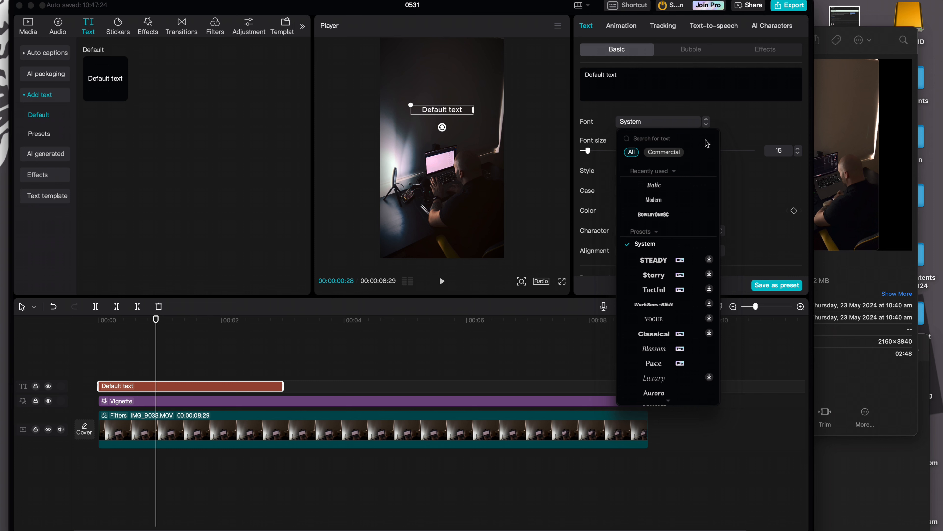
left_click(665, 188)
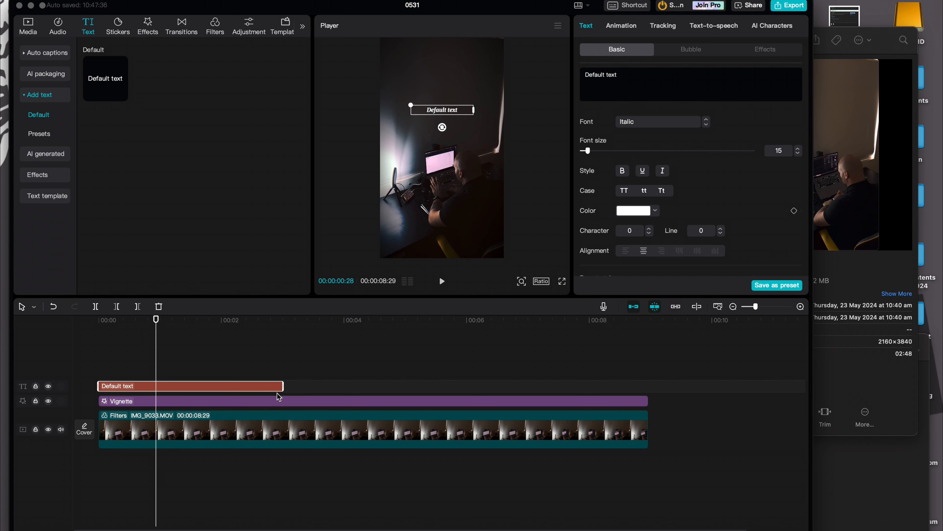
left_click_drag(282, 383, 650, 384)
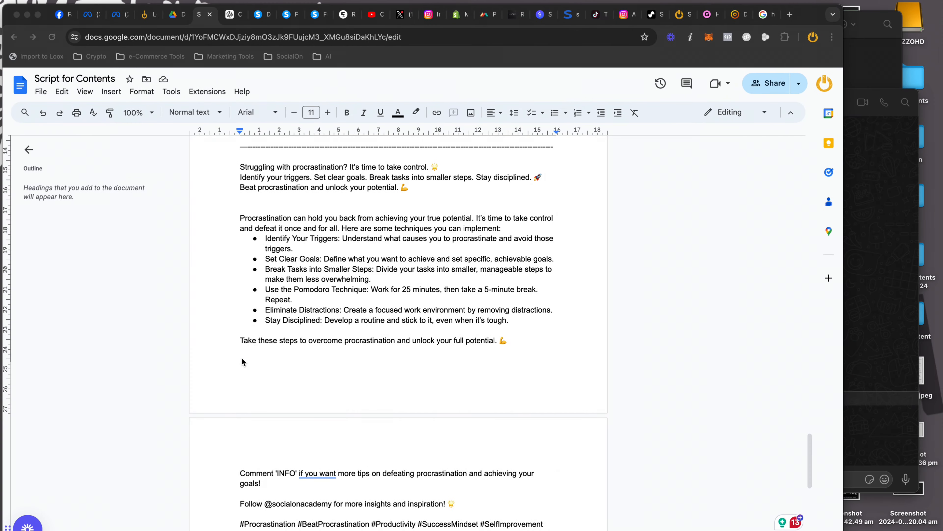
Replace the default text with the short caption from the Script for Contents Google Doc that starts "Struggling with procrastination? It's time to take control.".
scroll(502, 264, "down", 3)
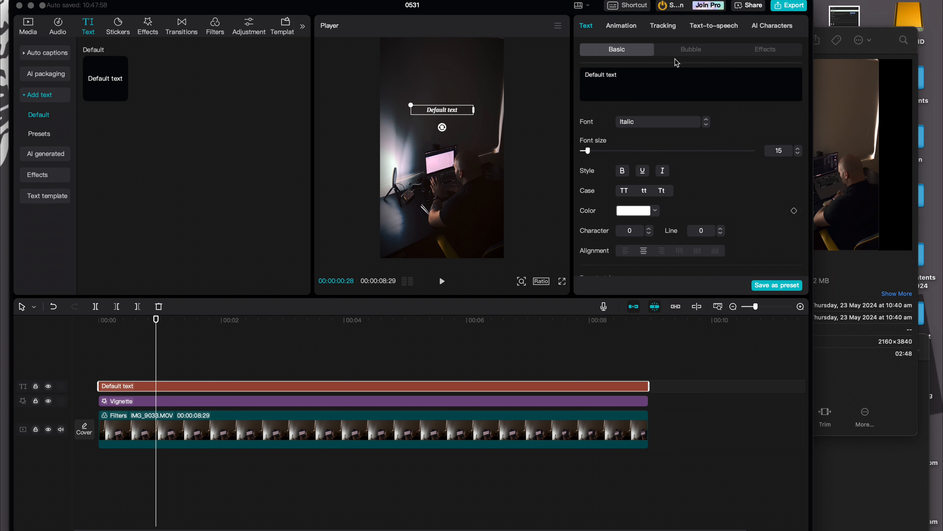
left_click(647, 79)
key("super+a")
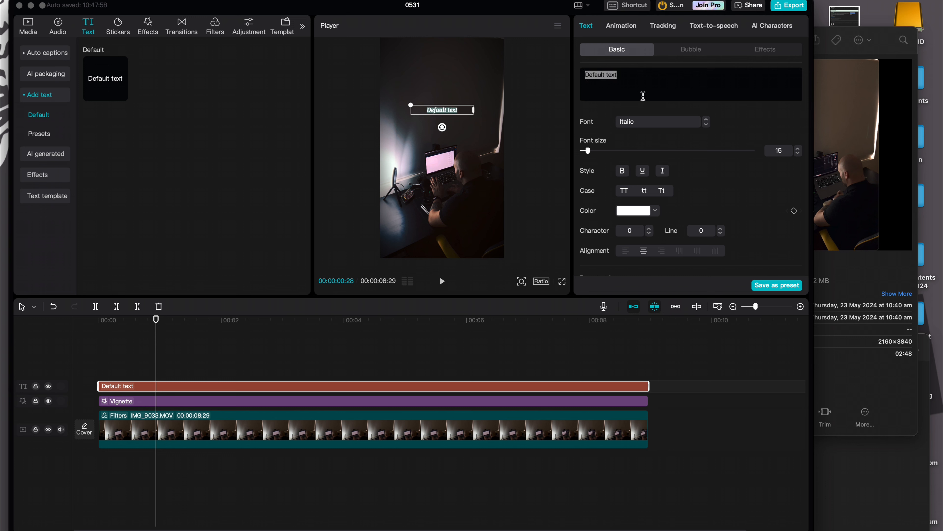
type("Struggling with procrastination? It’s time to take control. 🌟 Identify your triggers. Set clear goals. Break tasks into smaller steps. Stay disciplined. 🚀 Beat procrastination and unlock your potential. 💪")
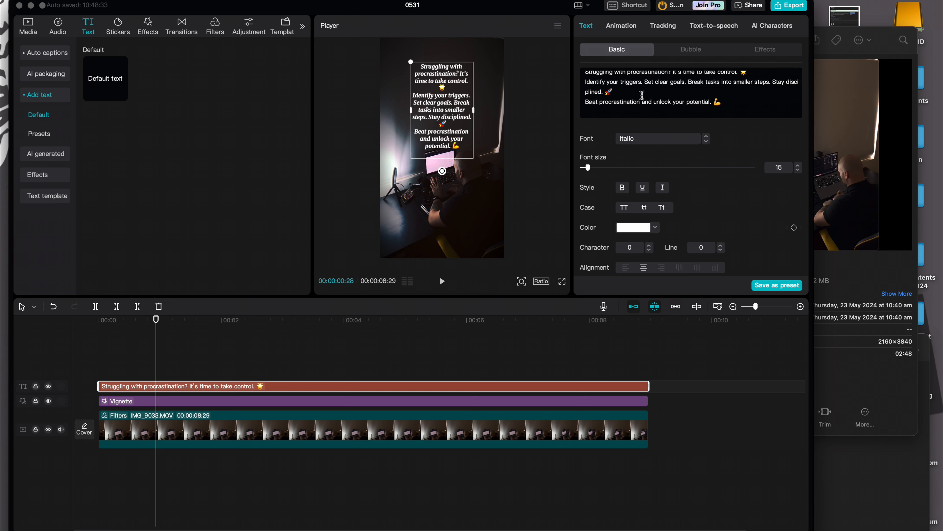
Remove the caption's trailing empty line and emojis, separate its sentences with blank lines, and widen the text box to nearly the frame's width.
key("BackSpace")
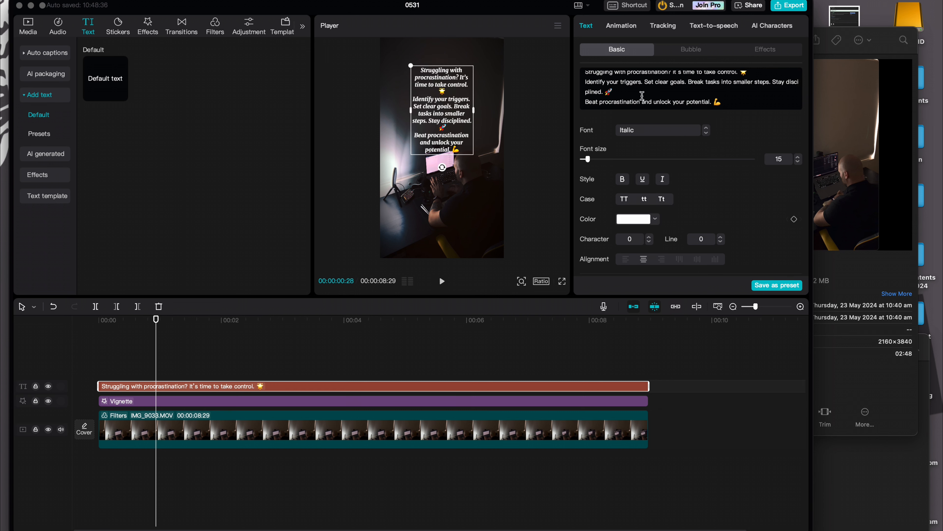
scroll(691, 89, "up", 1)
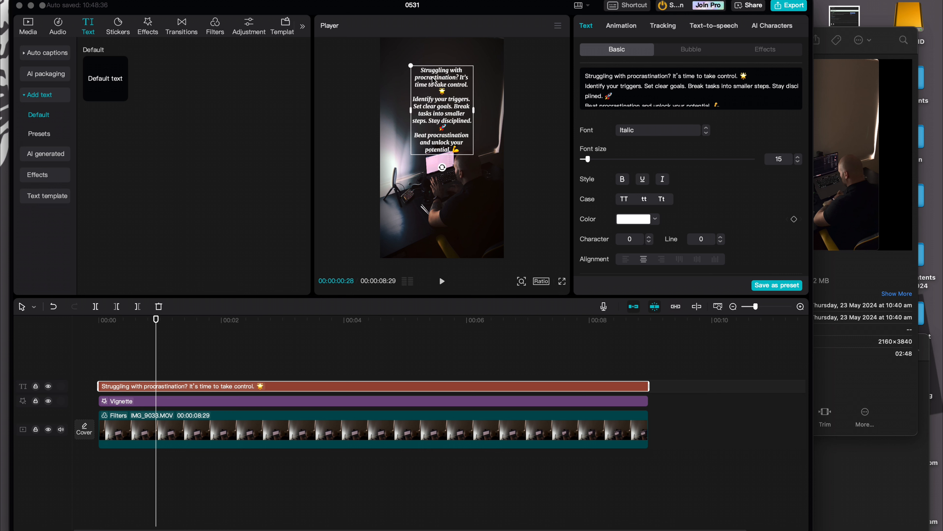
left_click_drag(391, 109, 383, 109)
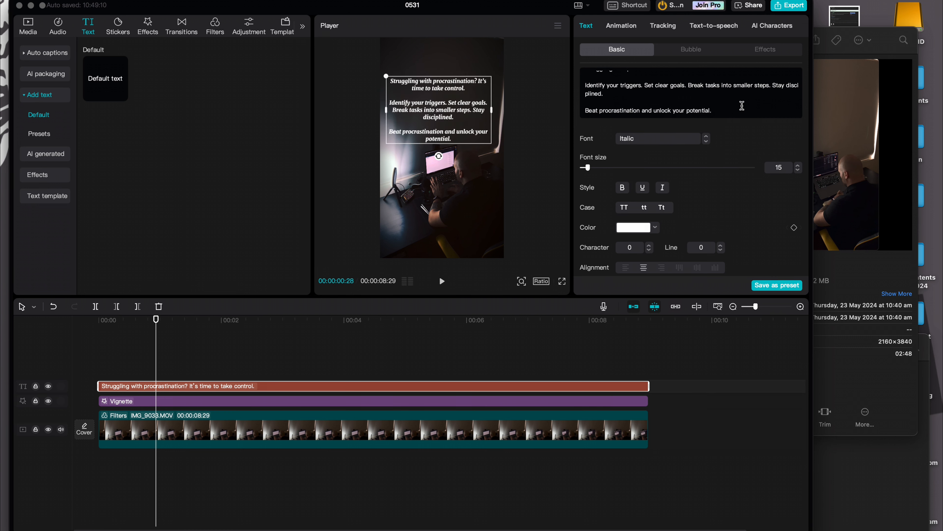
Remove the last line, "Beat procrastination and unlock your potential.", from the caption text.
left_click_drag(740, 111, 582, 113)
left_click(756, 107)
left_click_drag(722, 109, 587, 115)
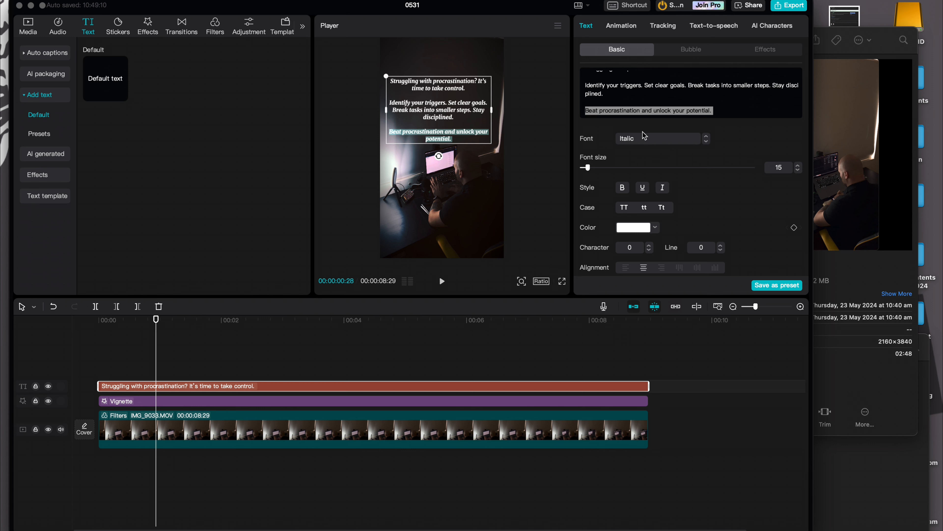
key("BackSpace")
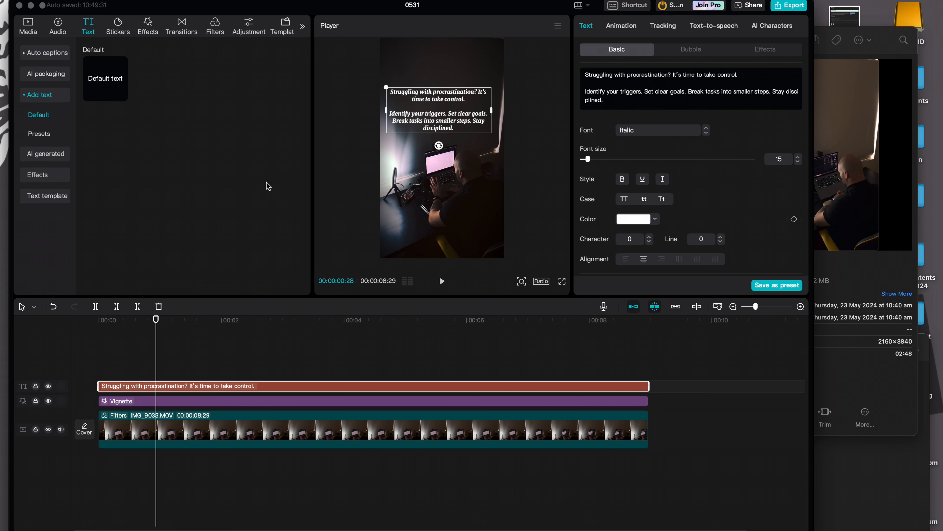
Add a second default text on a new track above the caption, running from about 4.6 seconds to the clip's end.
mouse_move(106, 82)
mouse_move(106, 81)
left_mouse_down()
mouse_move(170, 190)
mouse_move(520, 342)
mouse_move(492, 367)
mouse_move(384, 368)
left_mouse_up()
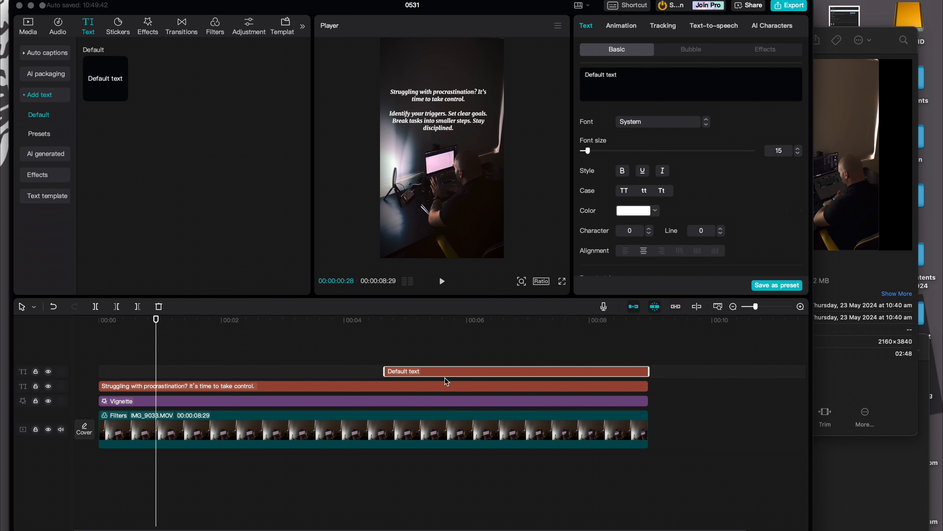
Set the second text's font to Italic and replace its content with "Beat procrastination and unlock your potential.".
left_click(456, 367)
left_click(669, 122)
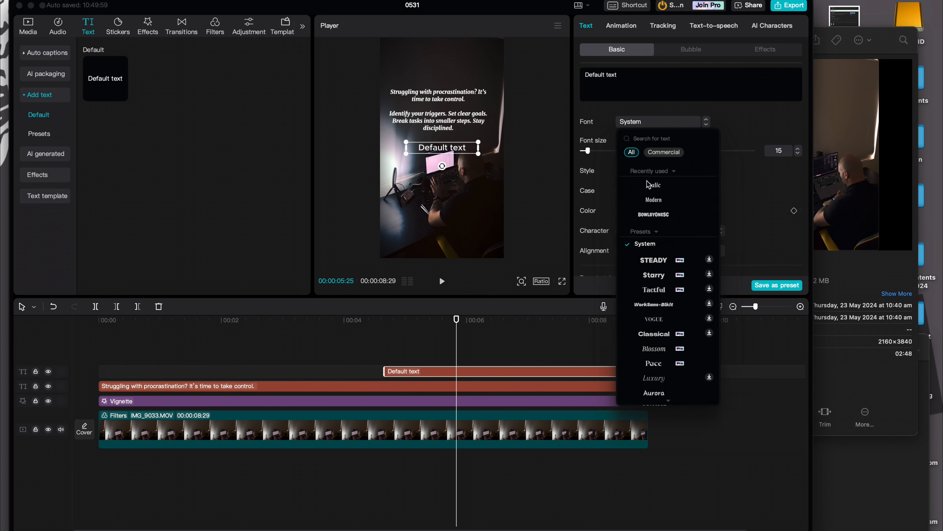
left_click(650, 184)
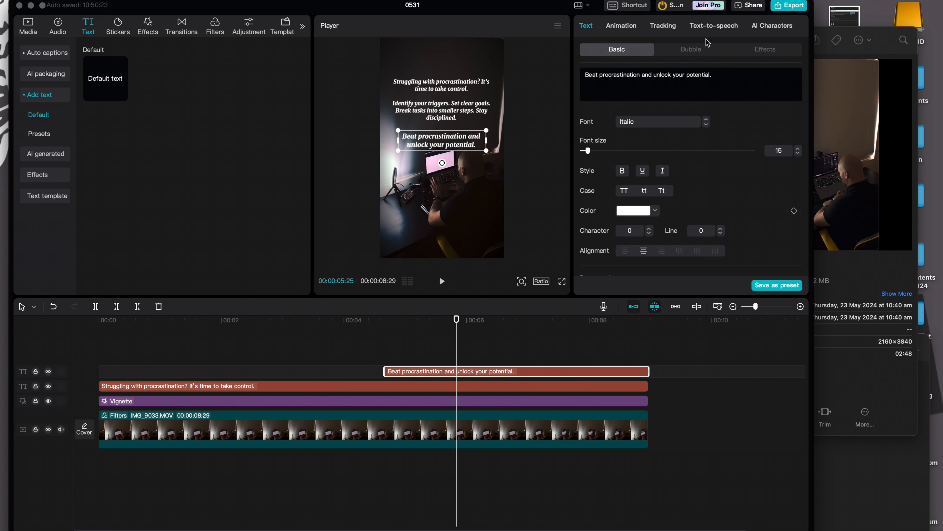
Apply the Typewriter entrance animation to the second text and set its duration to 1.5 s.
left_click(619, 32)
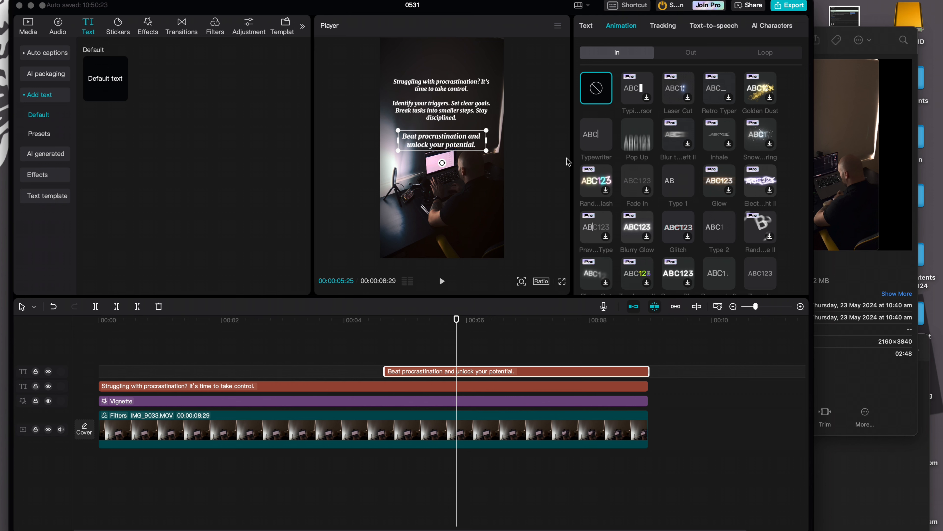
left_click(603, 140)
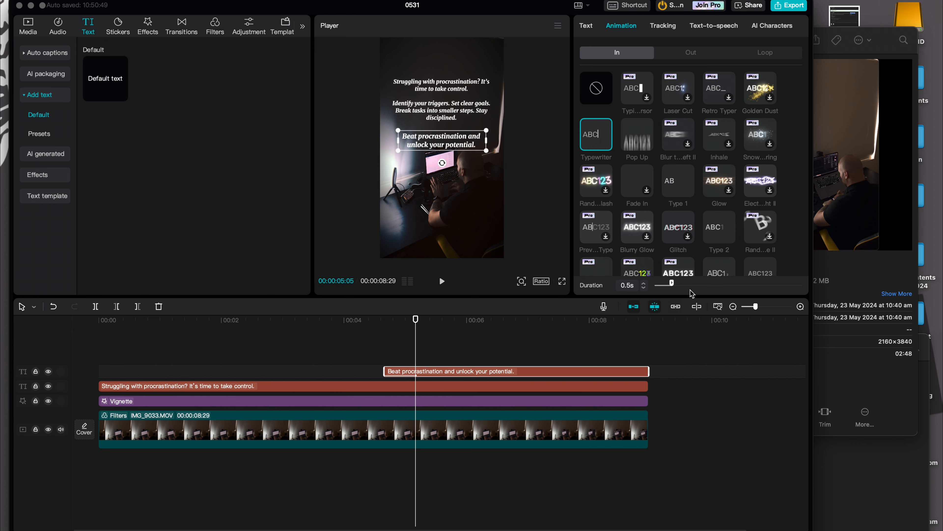
left_click_drag(672, 283, 705, 283)
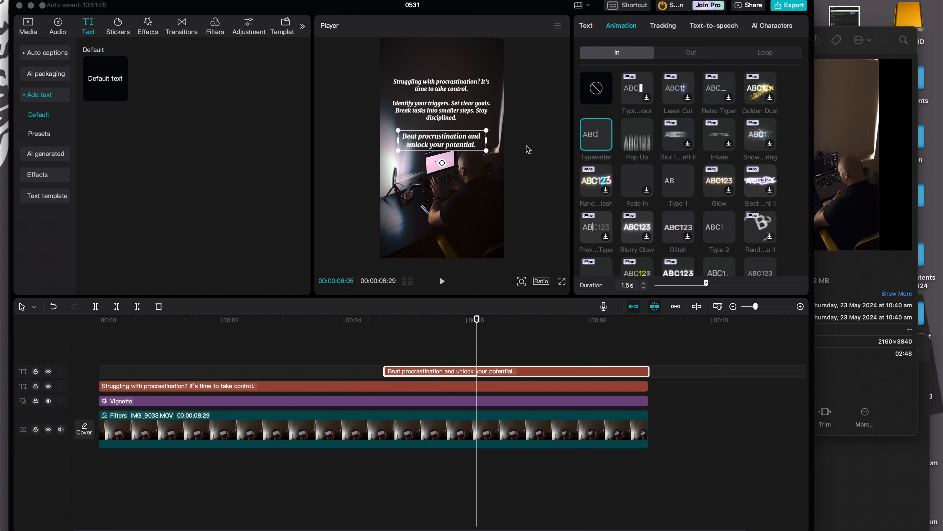
Try the Sunset exit animation on the "Beat procrastination and unlock your potential." text.
left_click(682, 55)
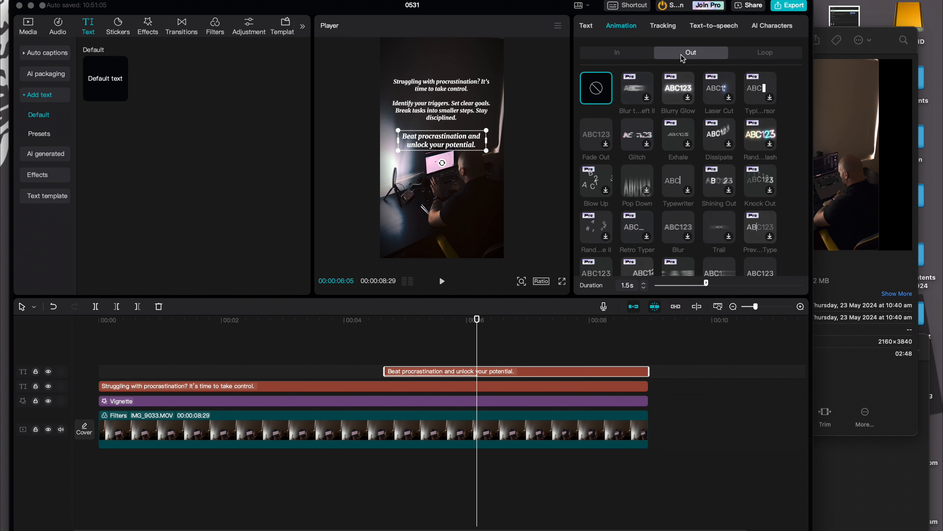
left_click(615, 55)
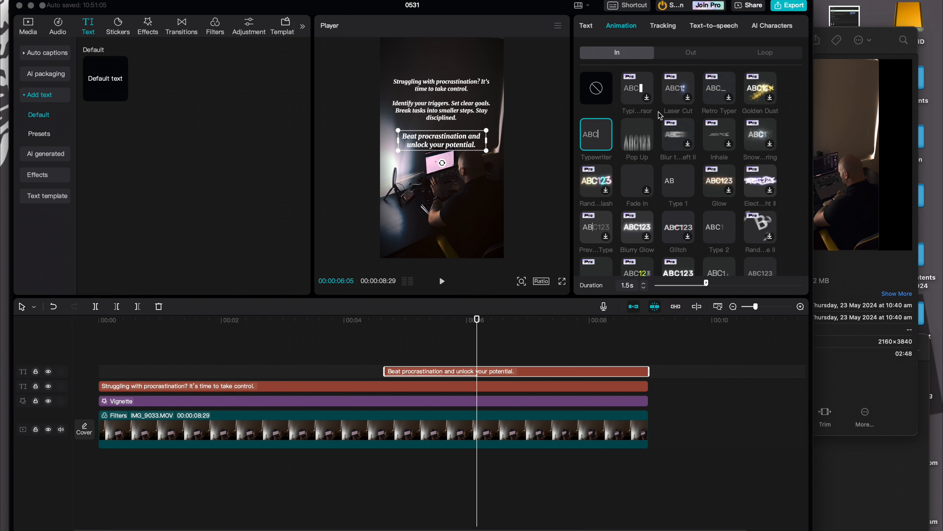
left_click(690, 56)
left_click(617, 56)
left_click(718, 57)
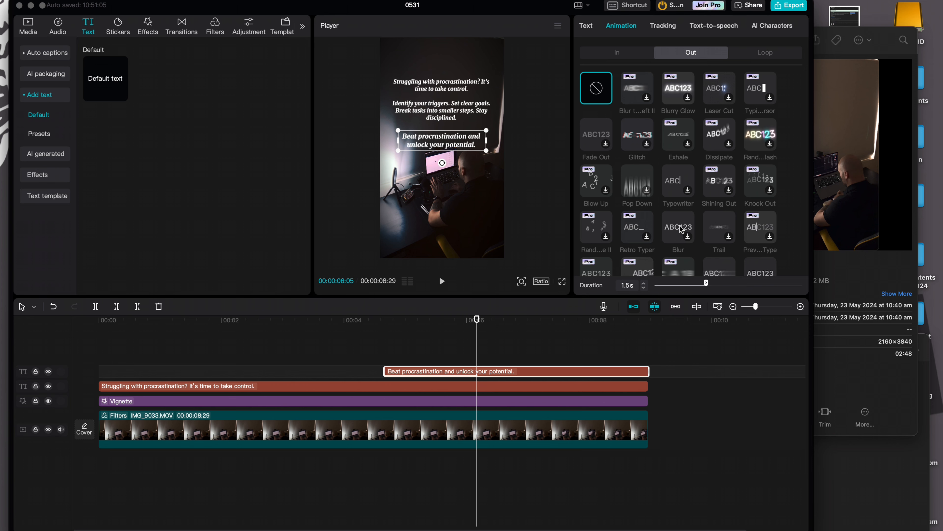
scroll(685, 232, "down", 4)
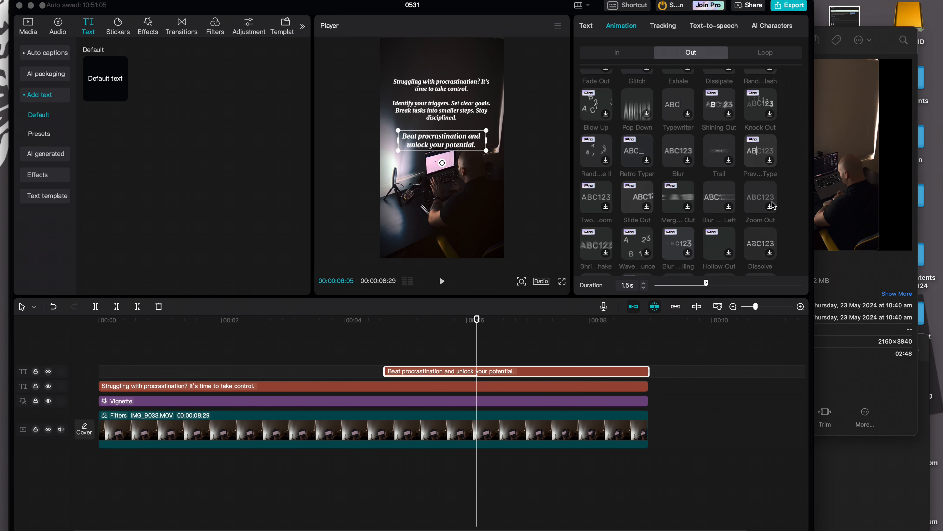
scroll(762, 201, "down", 1)
scroll(765, 208, "down", 4)
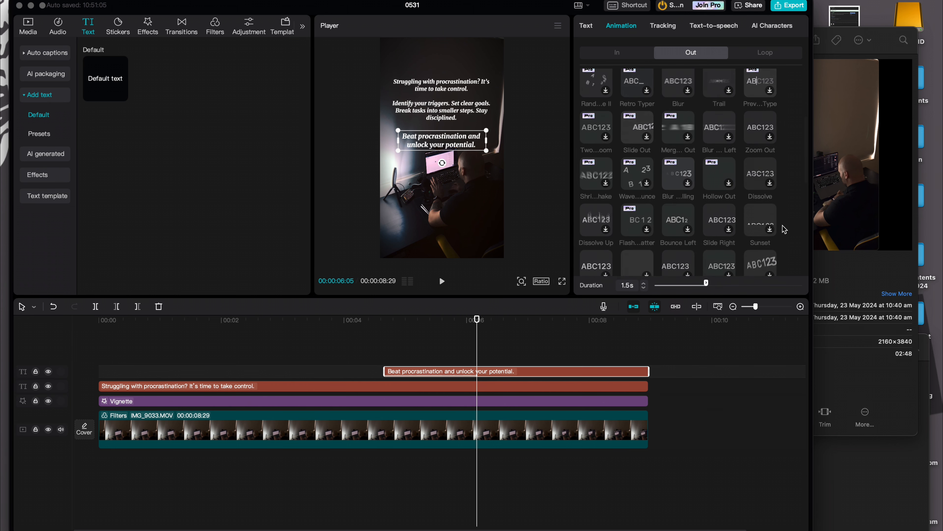
left_click(749, 218)
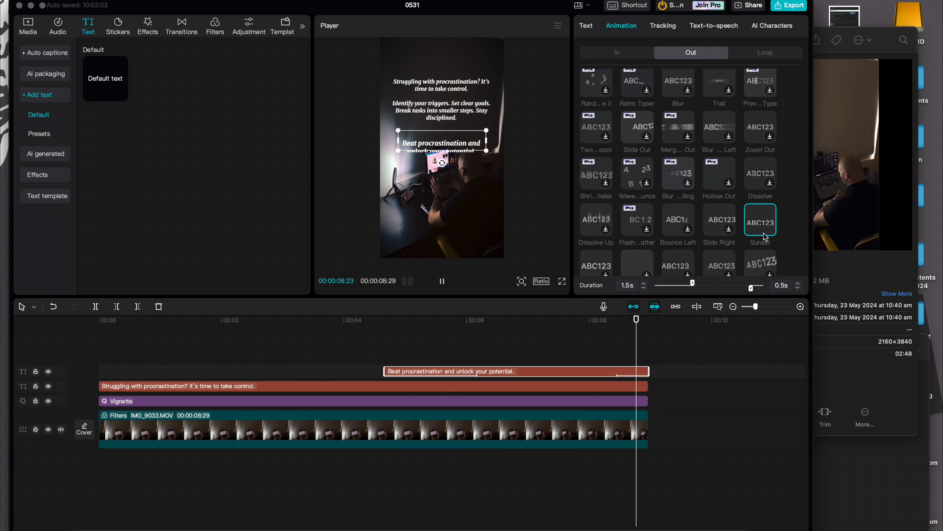
Deselect the second text and scrub the playhead back through its span to review how it appears over the video.
left_click(377, 352)
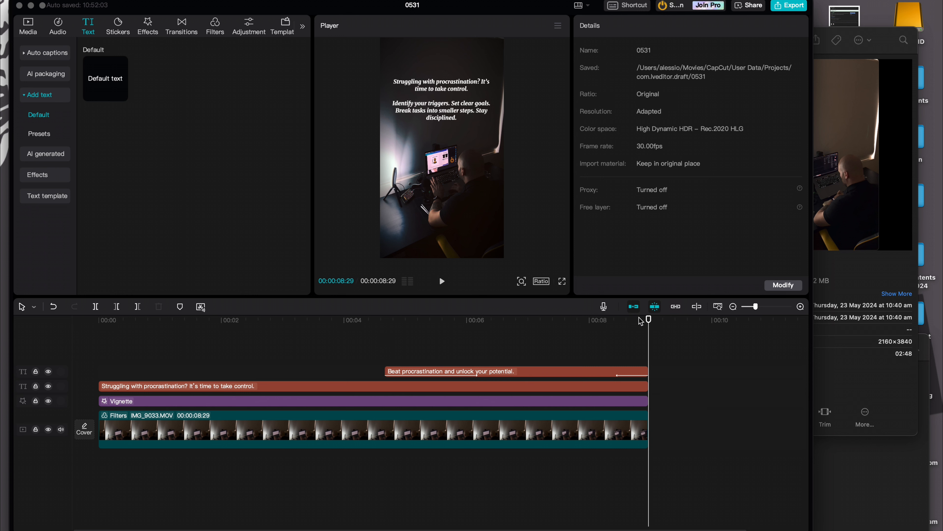
left_click_drag(648, 320, 514, 346)
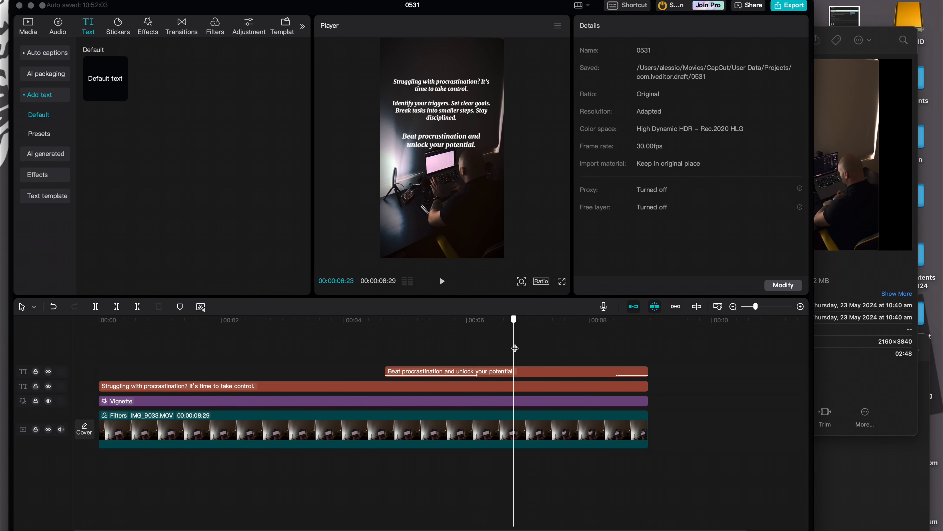
left_click_drag(515, 348, 559, 371)
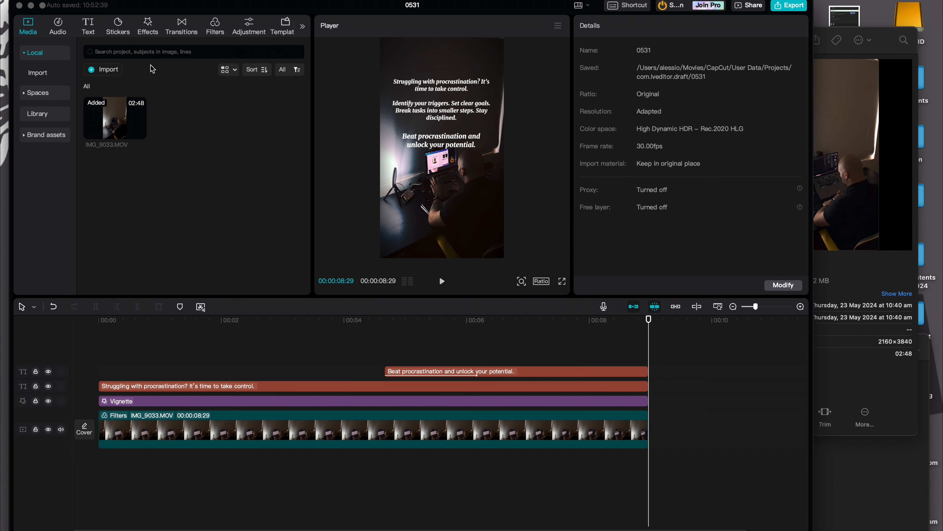
left_click(89, 27)
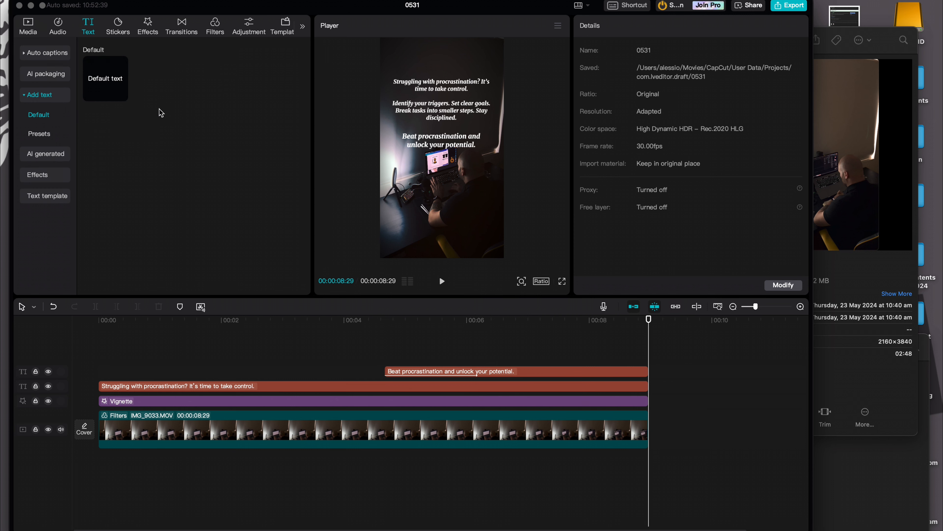
left_click(25, 56)
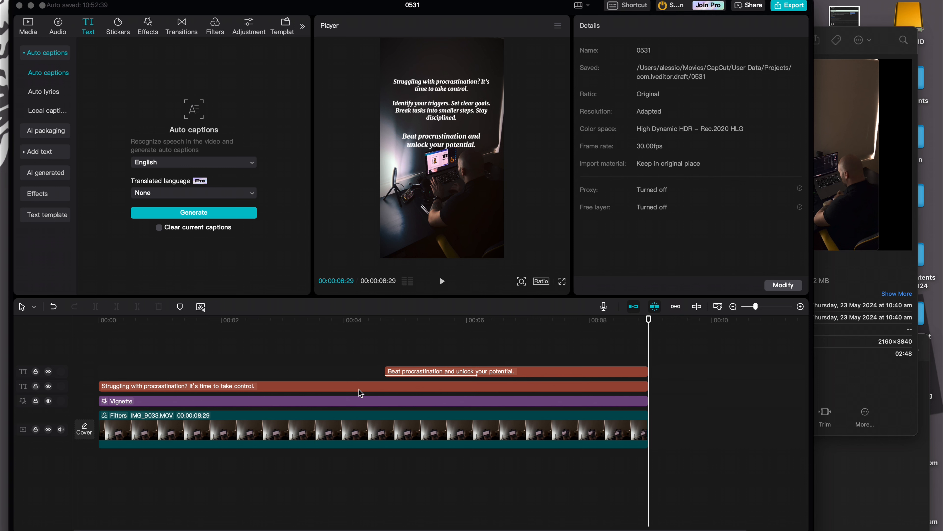
left_click(351, 385)
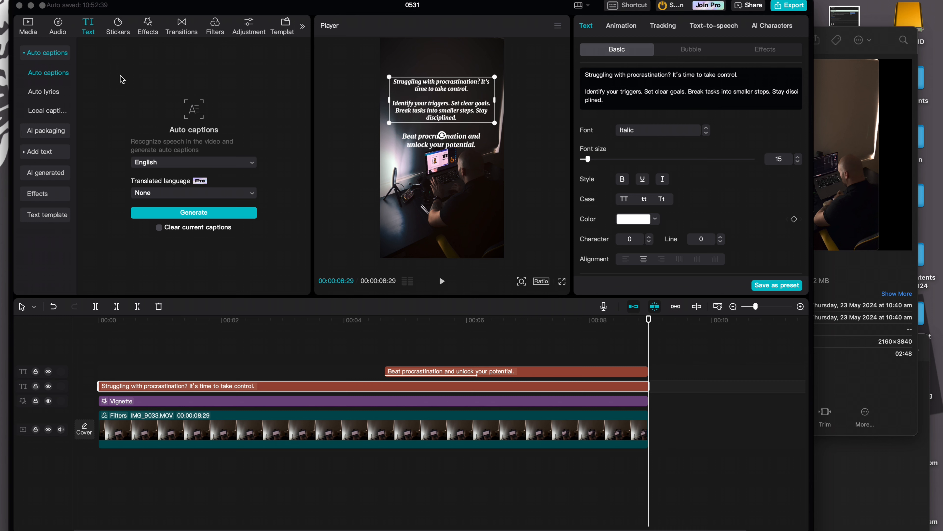
left_click(30, 27)
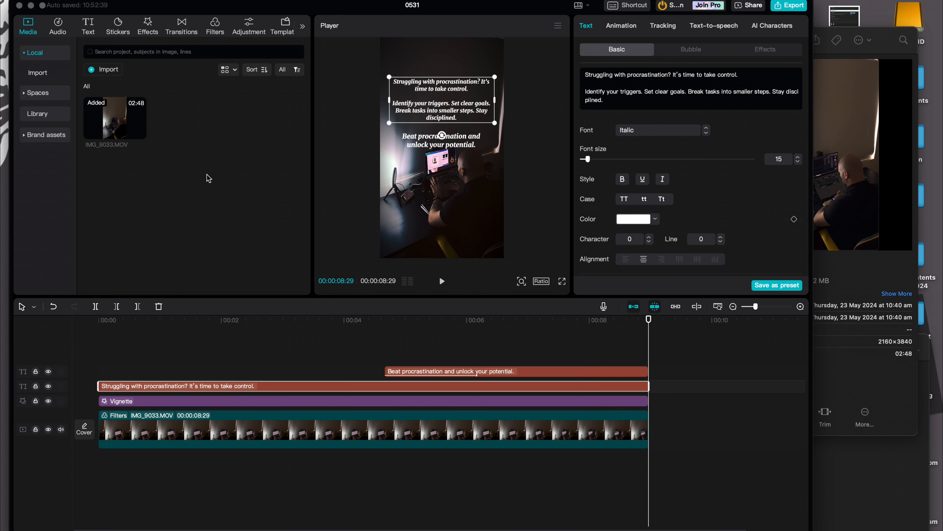
Export the video under the title 0531 as an HEVC mp4 at 1080P, 8000 Kbps and 30 fps.
left_click(789, 6)
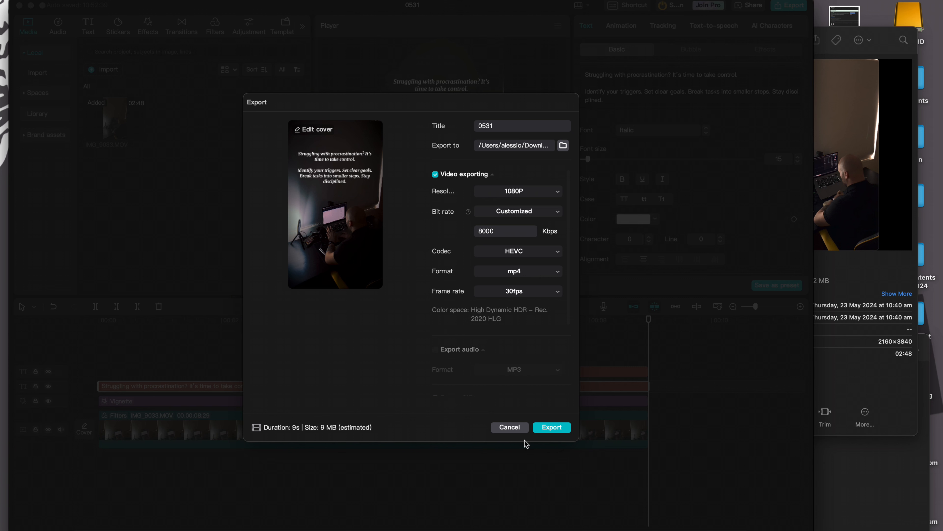
left_click(551, 425)
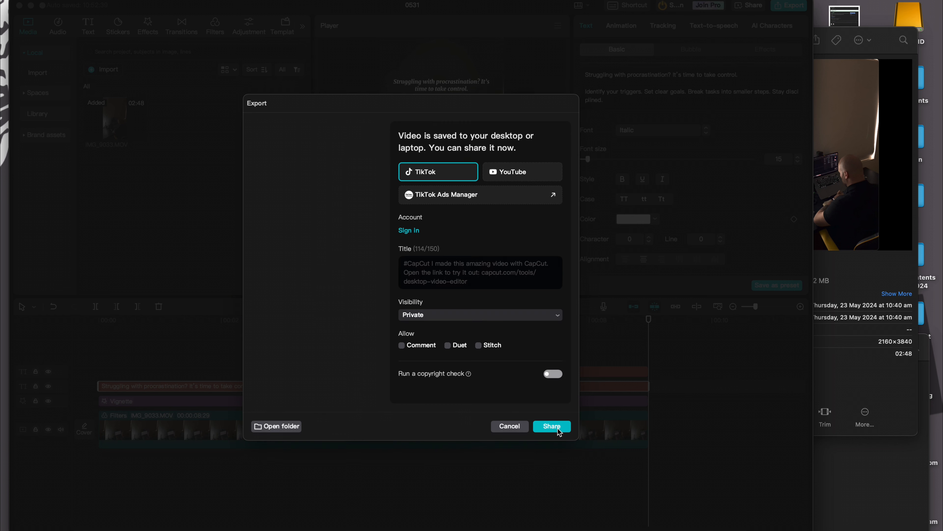